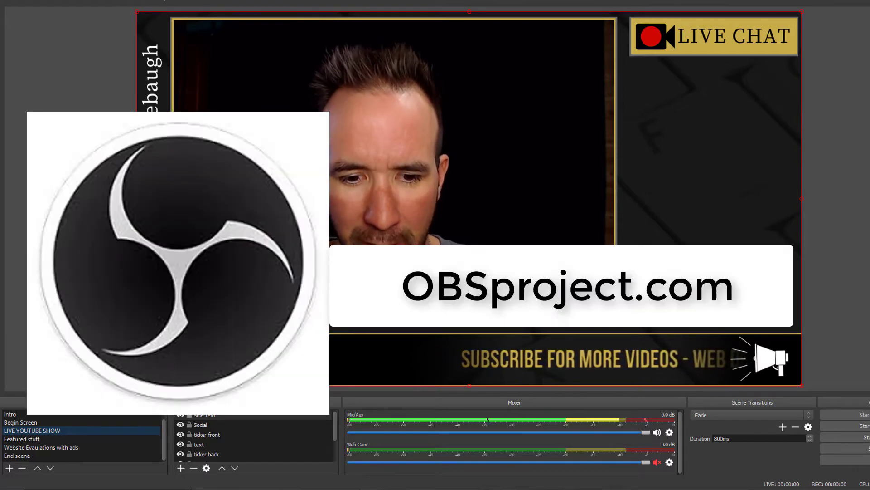
- Check the YouTube channel page in the browser, then return to OBS
mouse_move(372, 487)
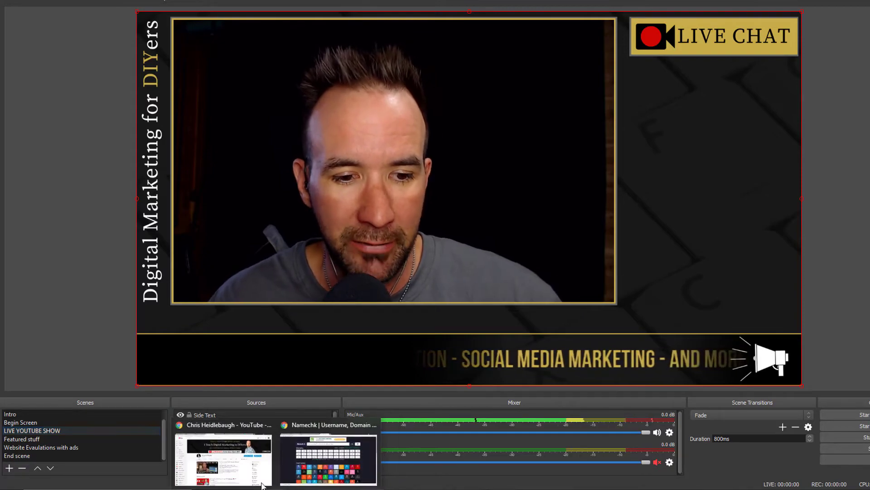
click(262, 484)
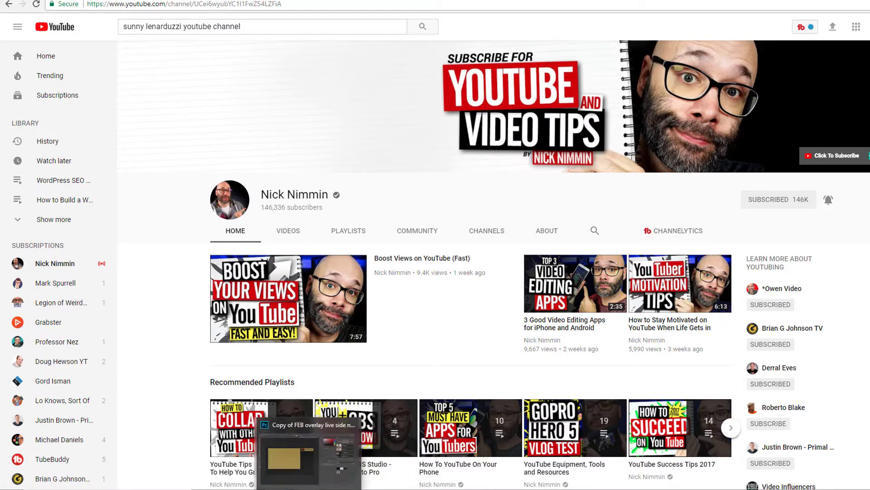
click(344, 456)
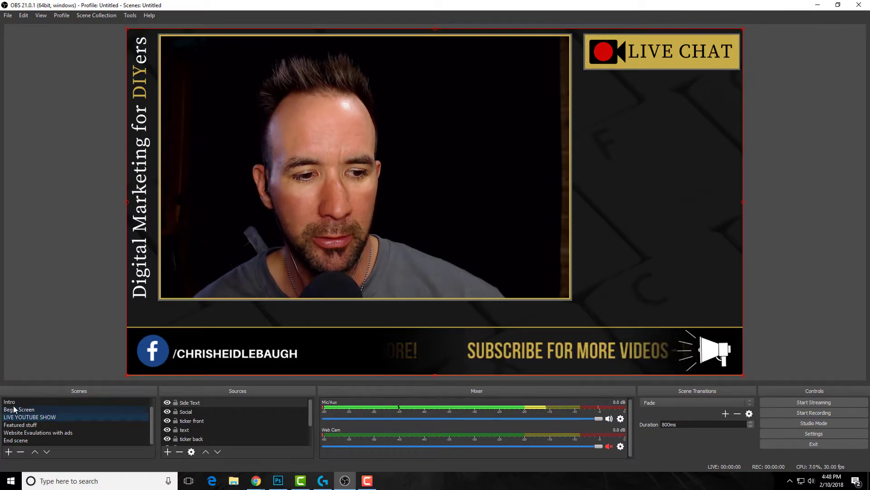
- Switch scenes from Intro to starting soon, back to Intro, ending on Begin Screen
click(14, 401)
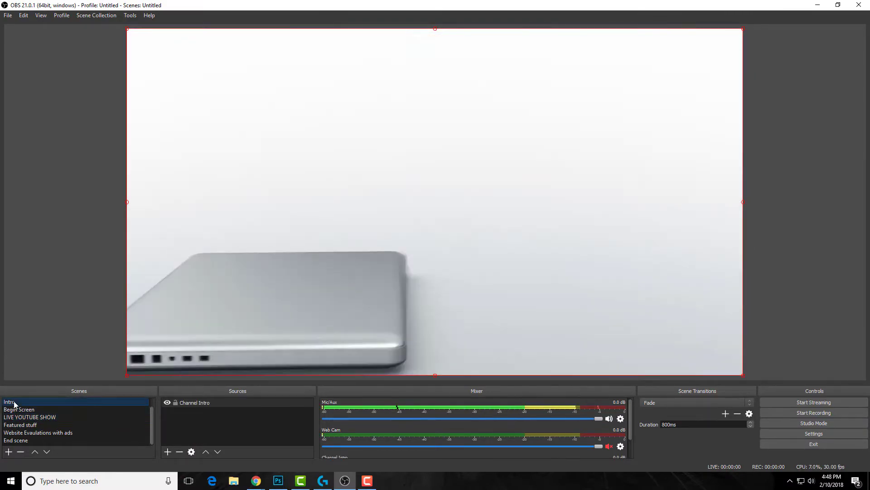
scroll(13, 404, up, 1)
click(18, 402)
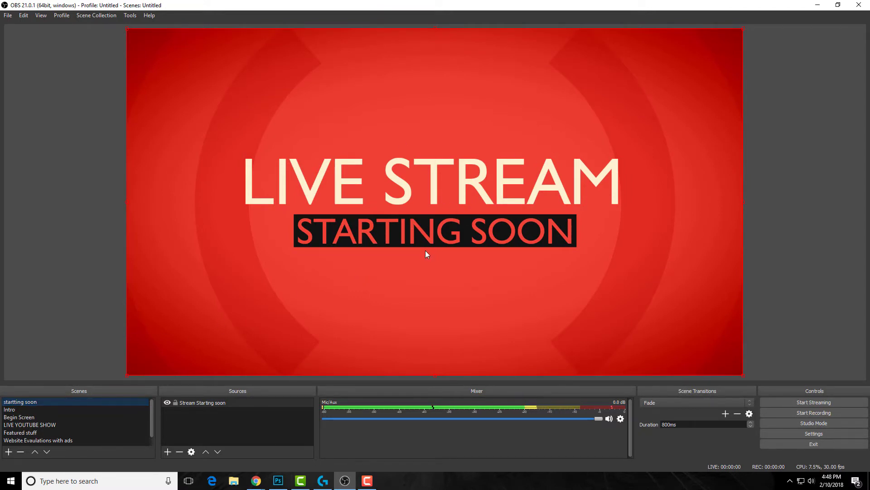
click(12, 410)
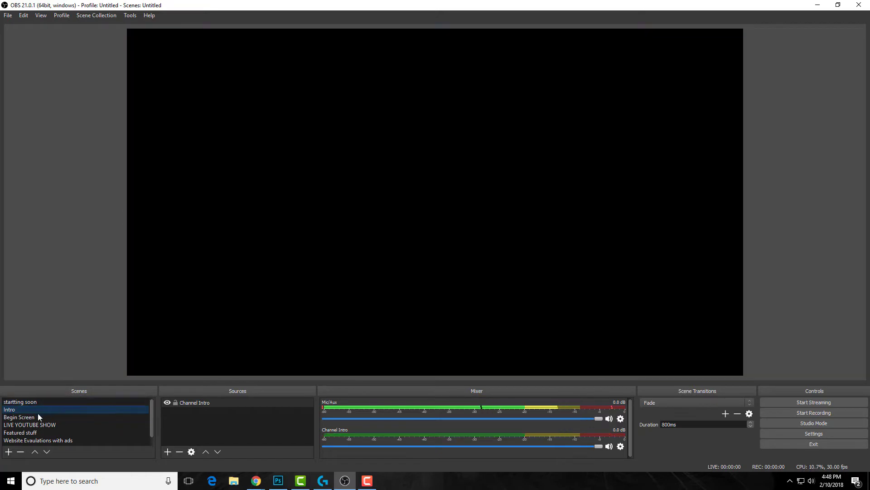
click(13, 418)
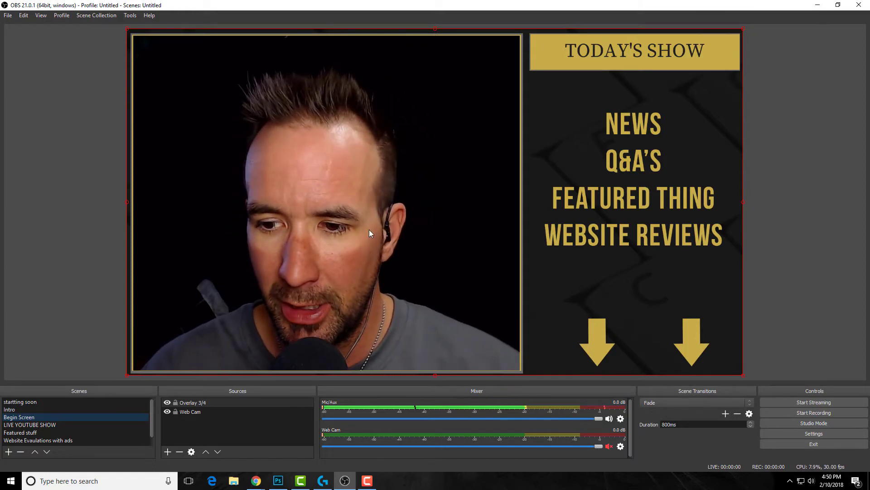
- Enable Studio Mode from the Controls dock, with Begin Screen in both preview and program
click(815, 423)
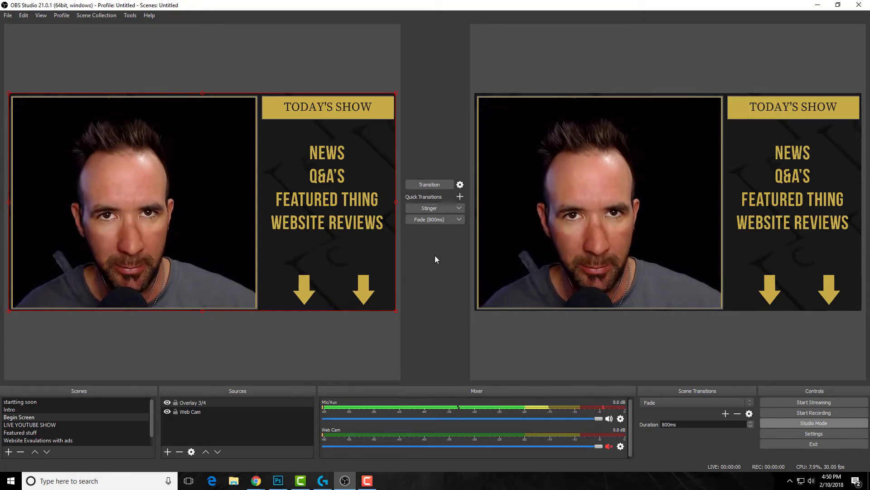
- Play the Stinger transition to program twice, then pick Begin Screen as the preview scene
click(430, 208)
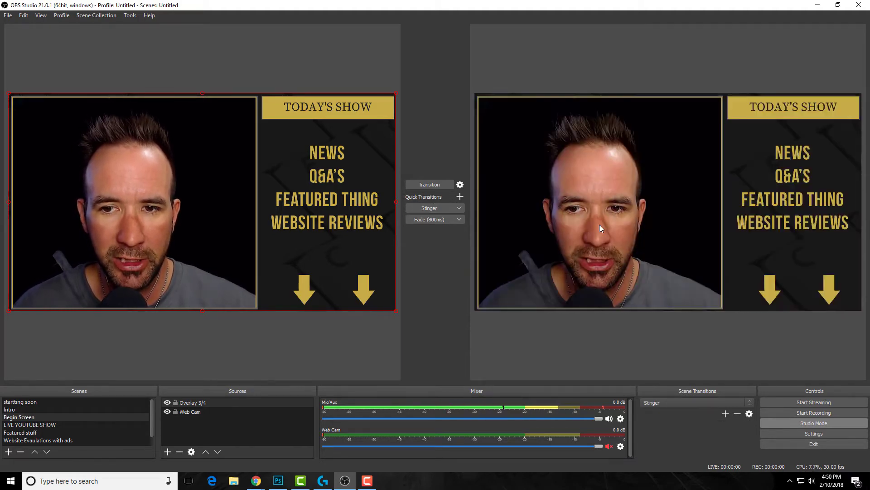
click(434, 208)
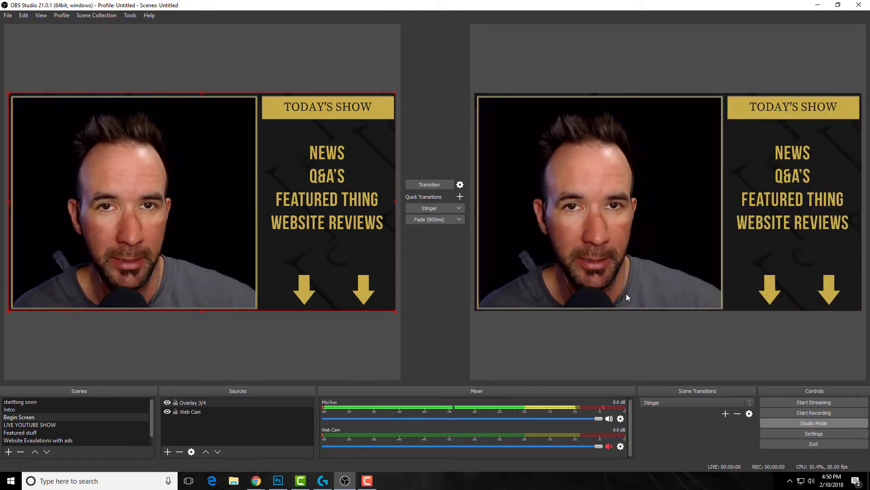
click(26, 419)
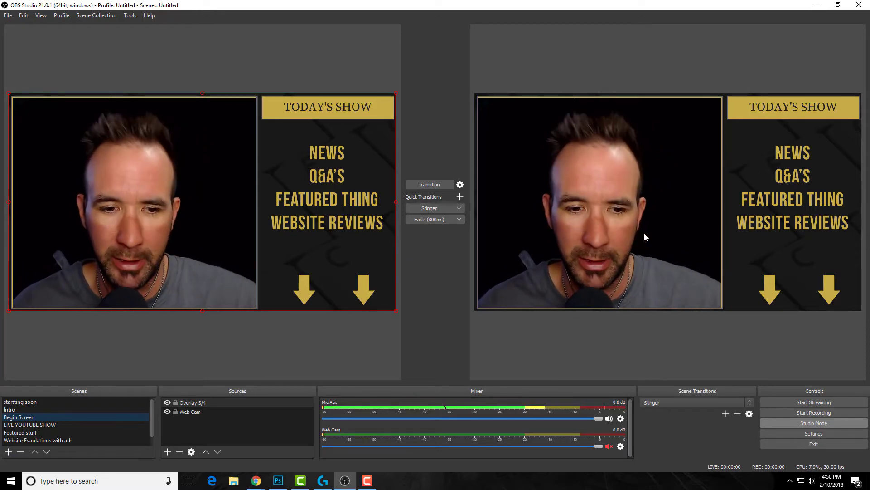
- Load LIVE YOUTUBE SHOW into the Studio Mode preview while Begin Screen stays on program
click(36, 425)
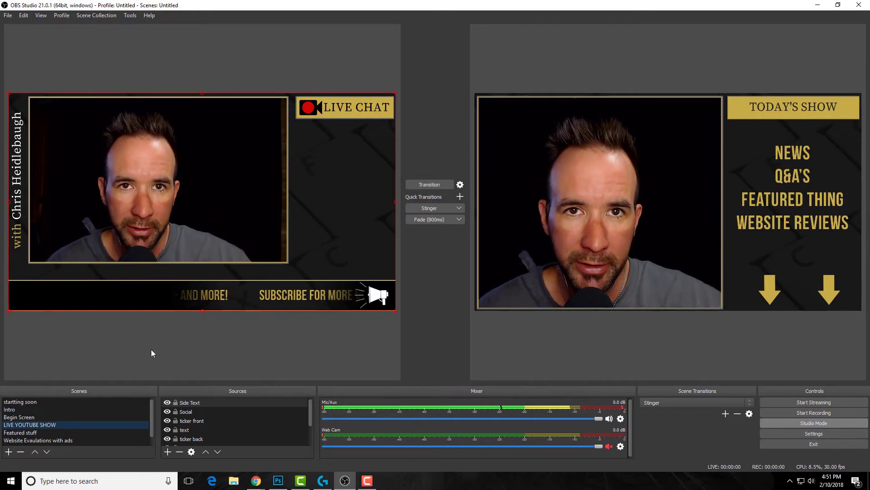
- Fade starting soon, Intro, then Begin Screen onto program at 800 ms, then preview LIVE YOUTUBE SHOW
click(29, 402)
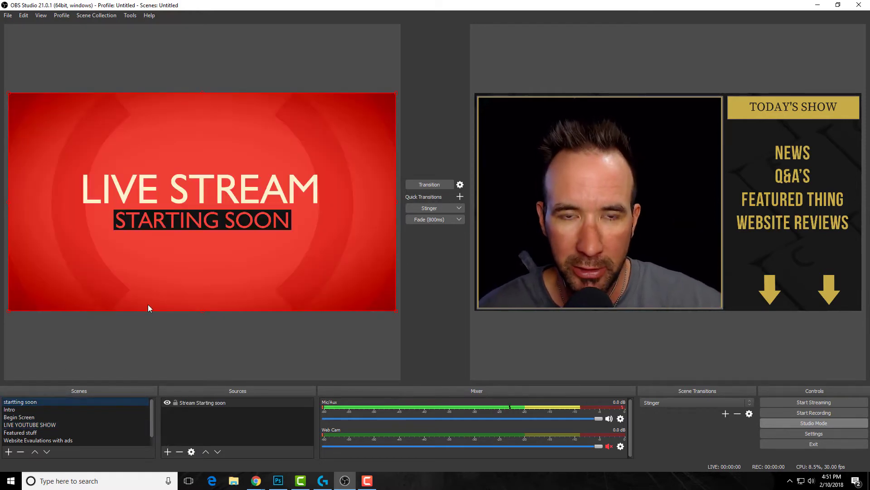
click(428, 221)
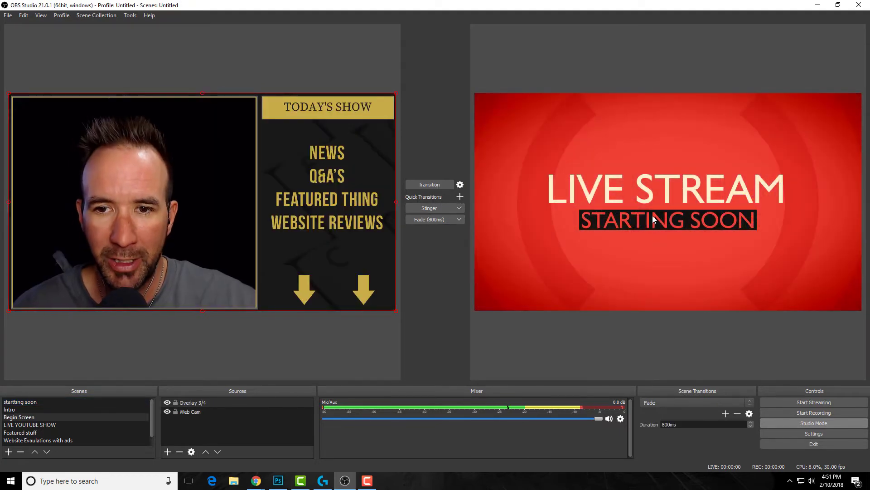
click(12, 410)
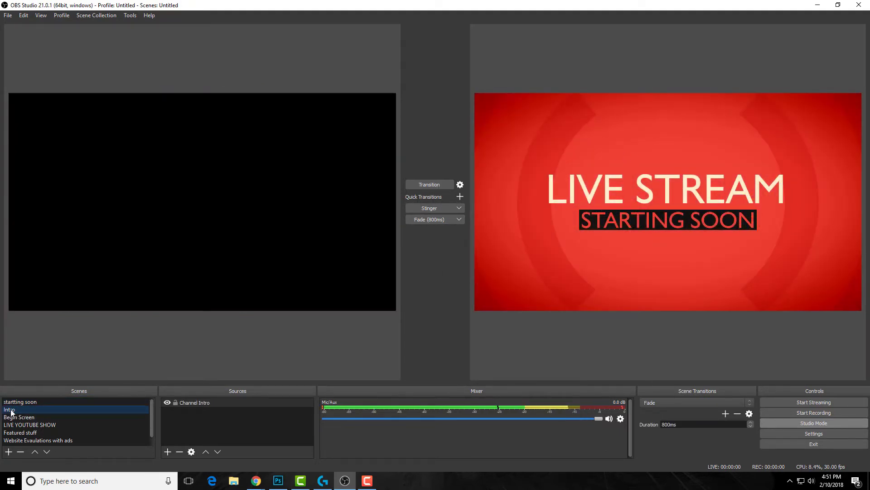
click(427, 219)
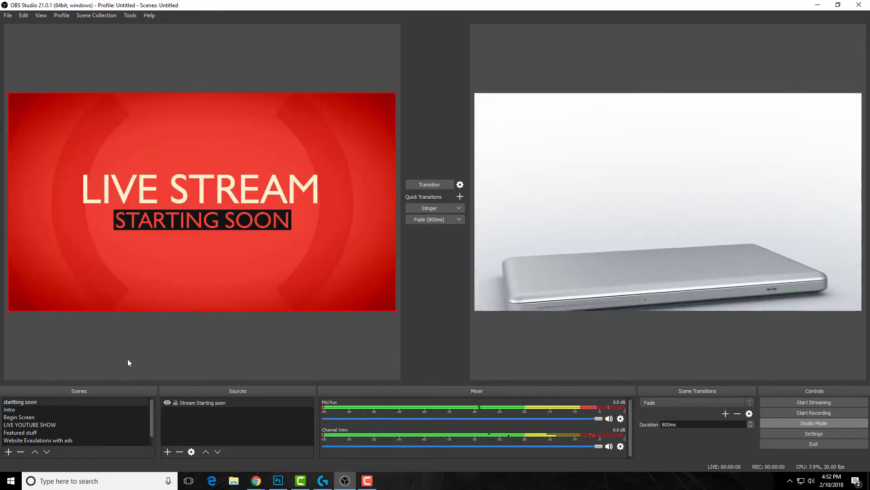
click(19, 417)
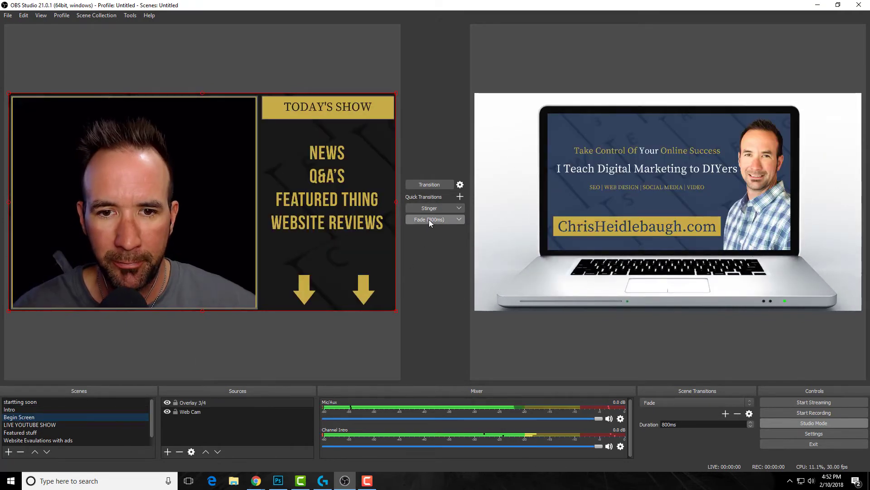
click(428, 219)
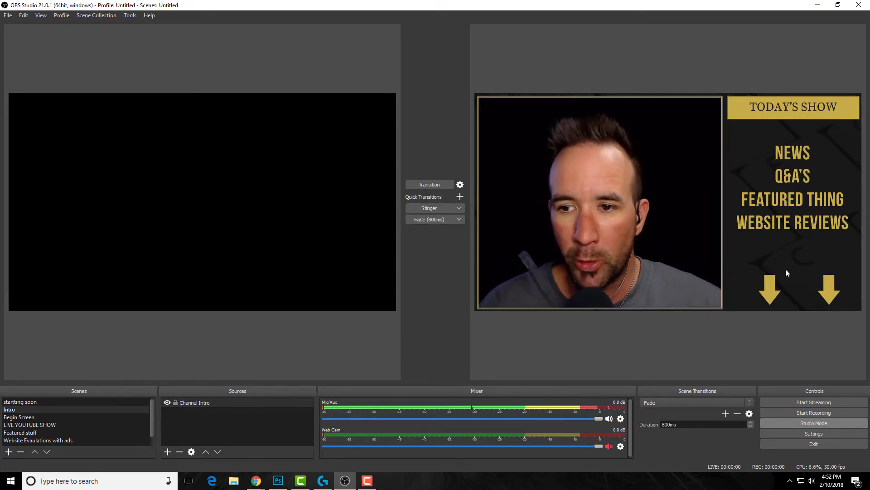
click(18, 425)
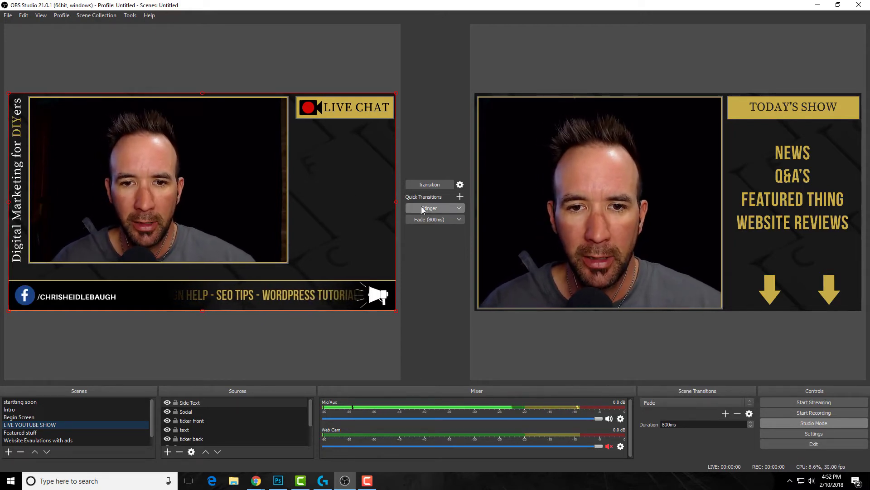
- Stinger LIVE YOUTUBE SHOW to program, then fade the website evaluations scene live
click(422, 208)
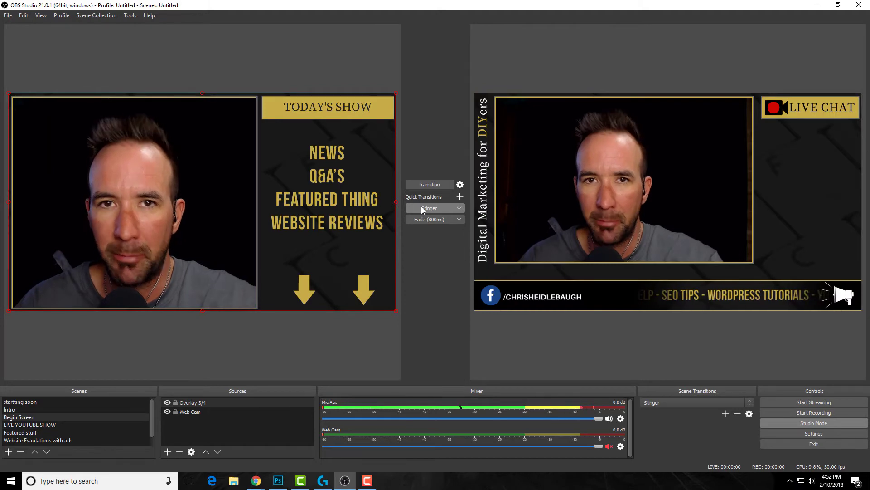
click(28, 432)
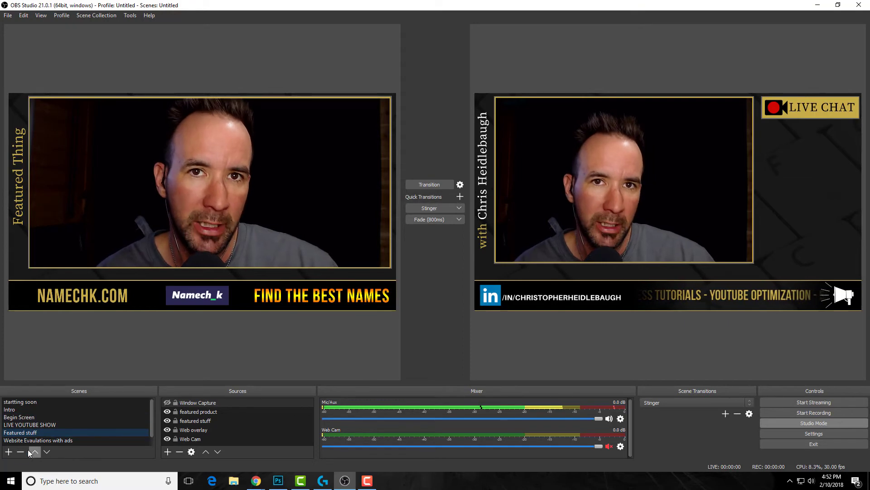
scroll(65, 419, down, 1)
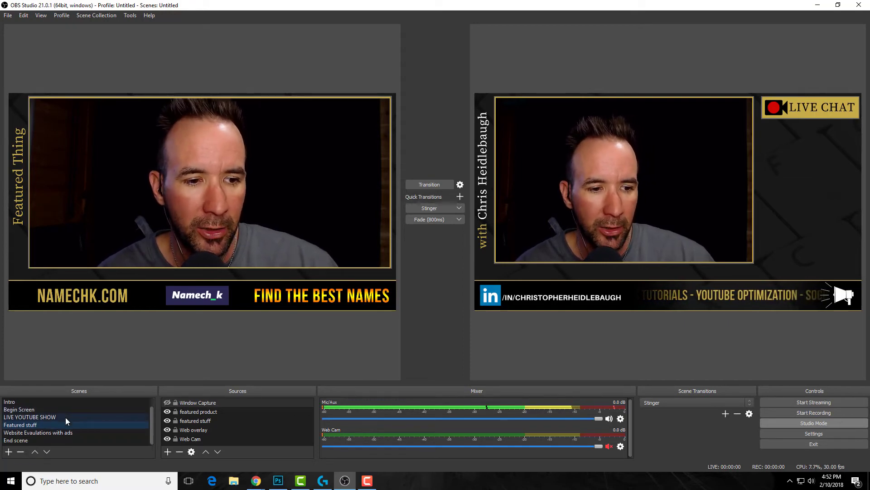
click(29, 431)
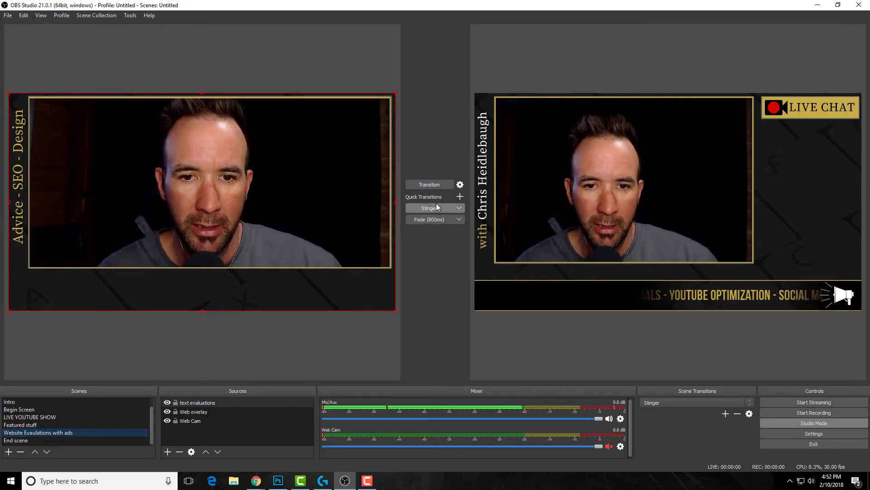
click(435, 219)
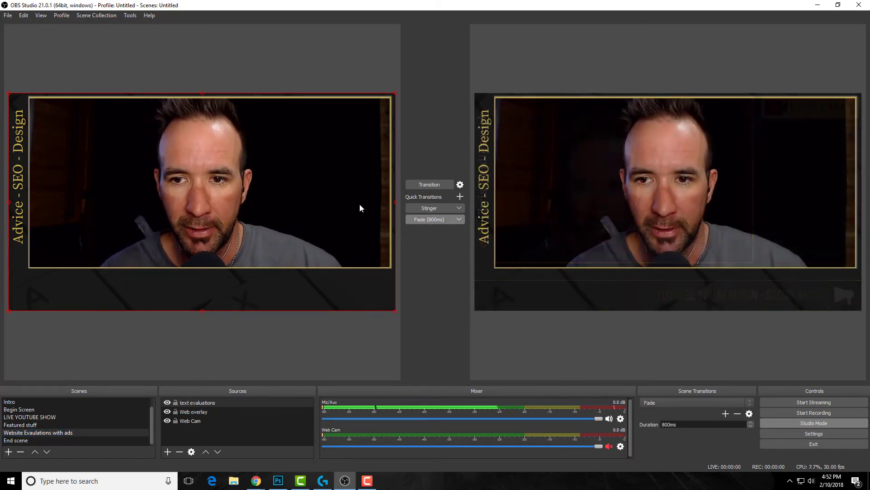
- Send website evaluations live again with Stinger and queue the End scene in preview
click(29, 417)
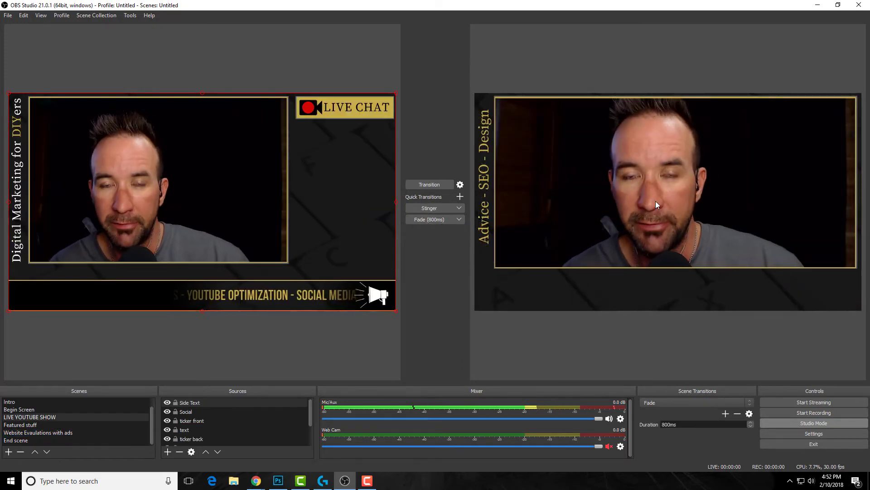
click(21, 433)
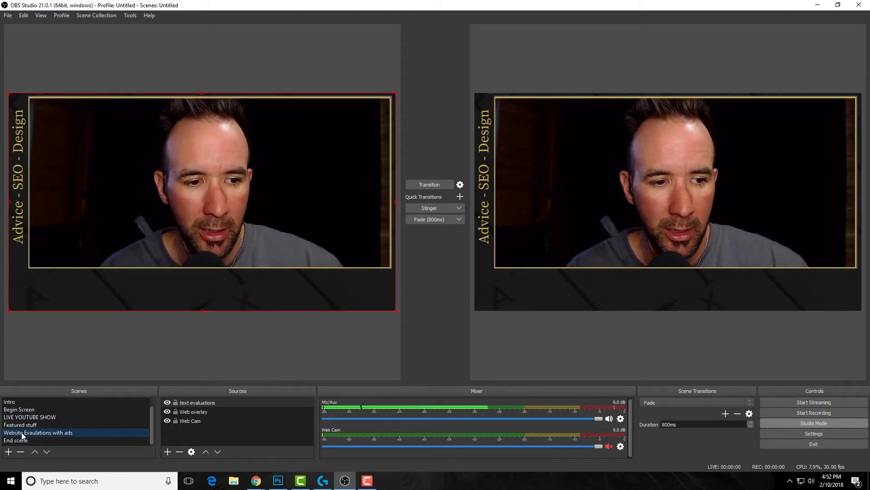
click(429, 208)
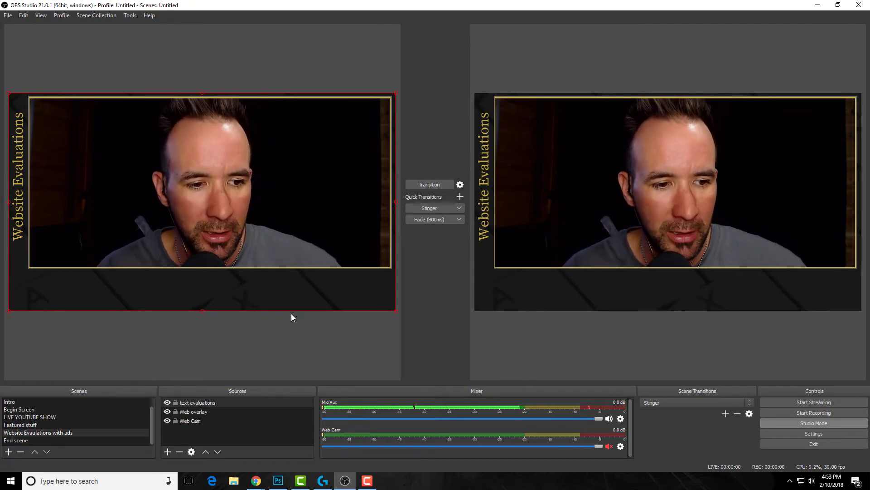
key(Down)
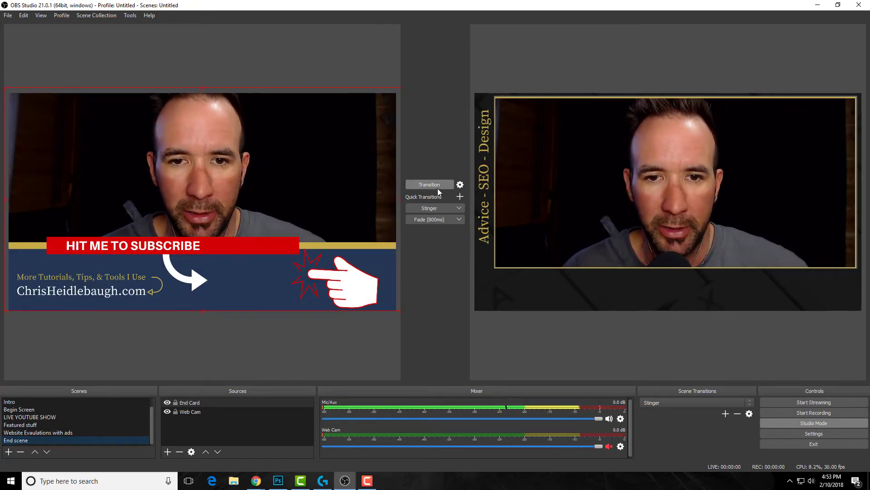
- Fade the End scene's subscribe card to program, then queue Intro in preview
click(428, 220)
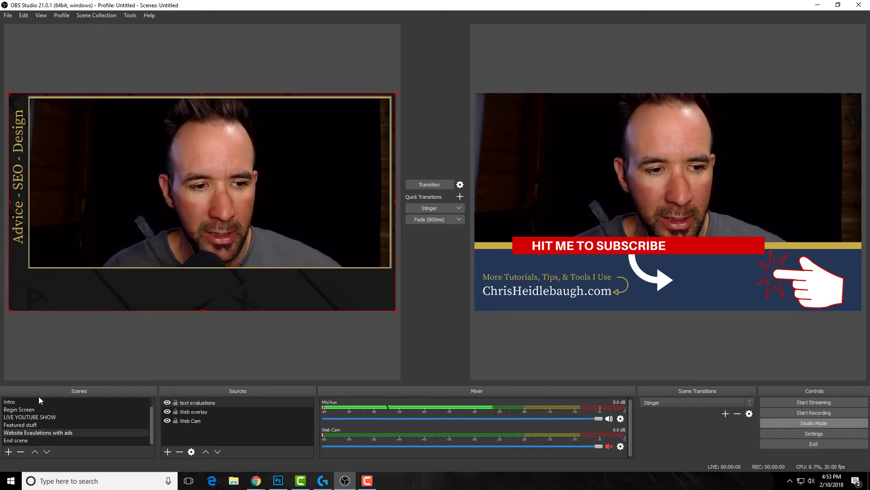
click(8, 402)
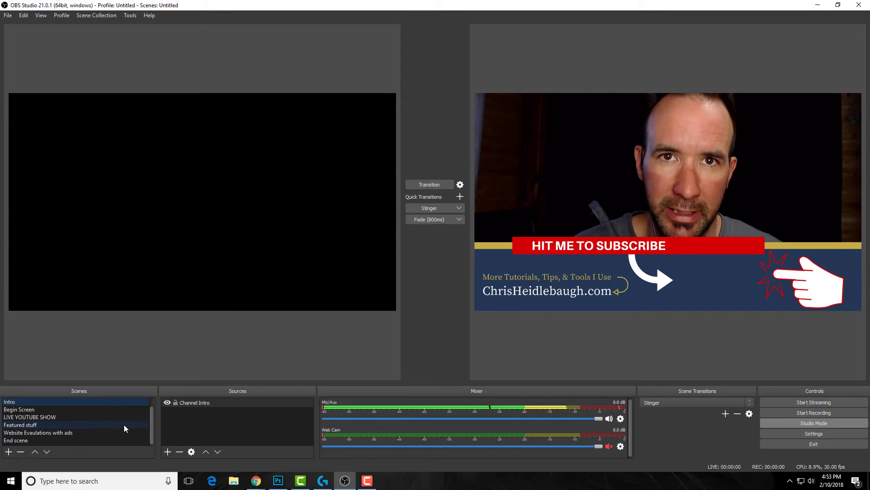
- Replace Intro in the preview with LIVE YOUTUBE SHOW from the Scenes list
scroll(124, 424, up, 1)
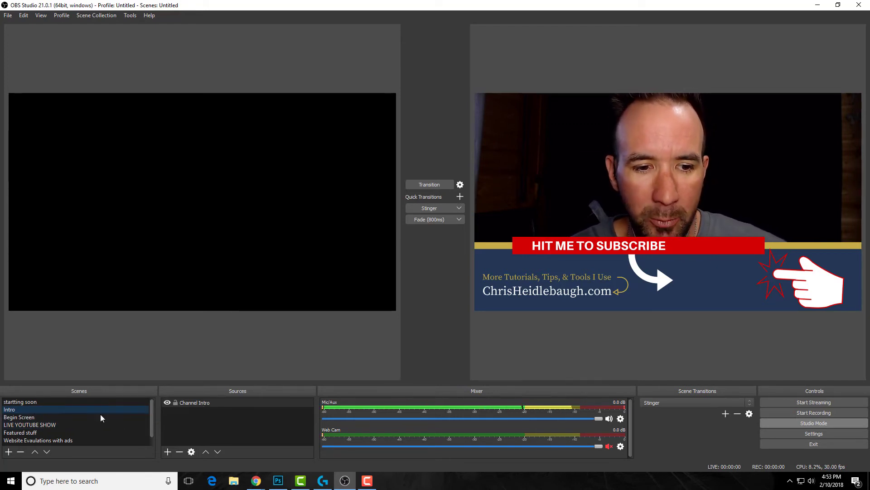
click(49, 425)
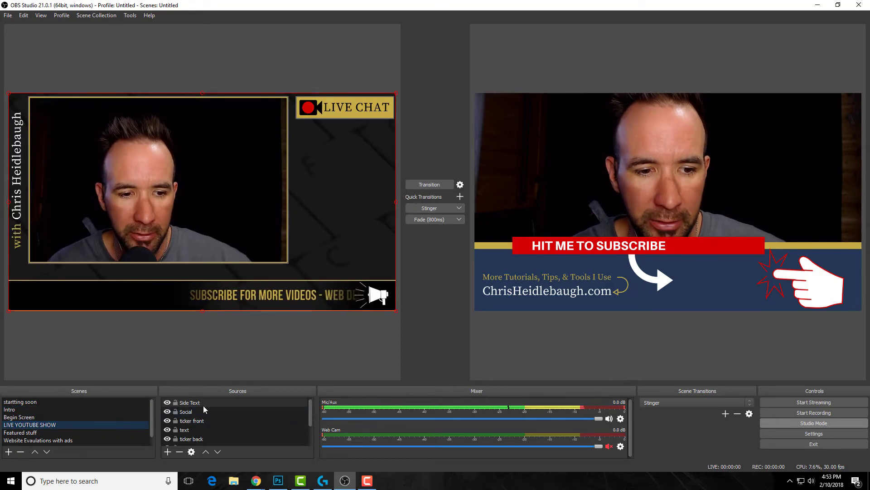
- Take LIVE YOUTUBE SHOW live, reselect it, and toggle the Overlay source off and back on
scroll(203, 405, up, 1)
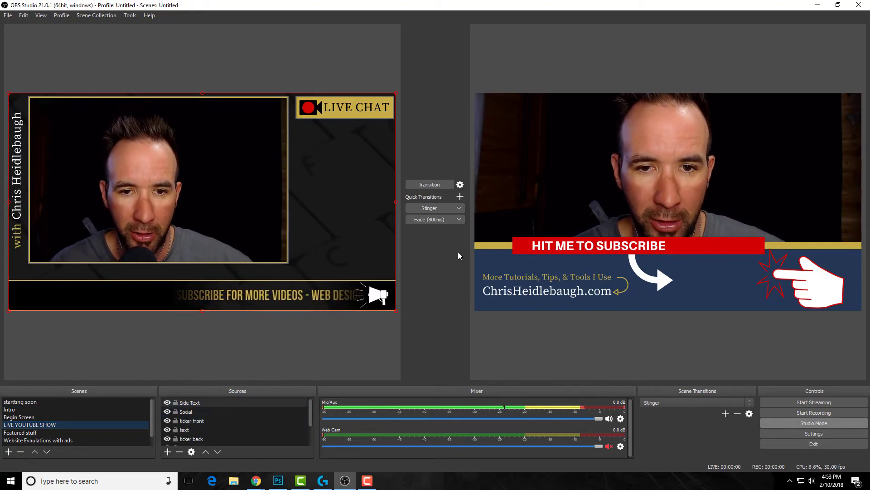
click(431, 186)
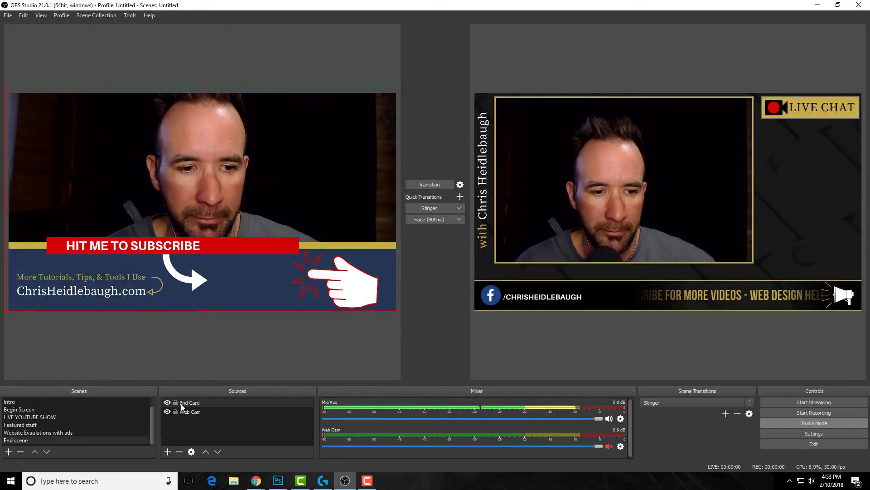
click(45, 417)
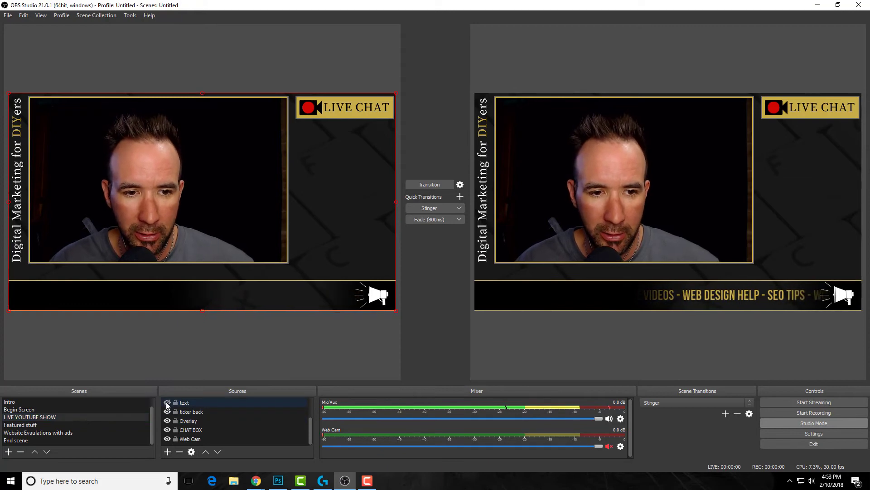
click(168, 421)
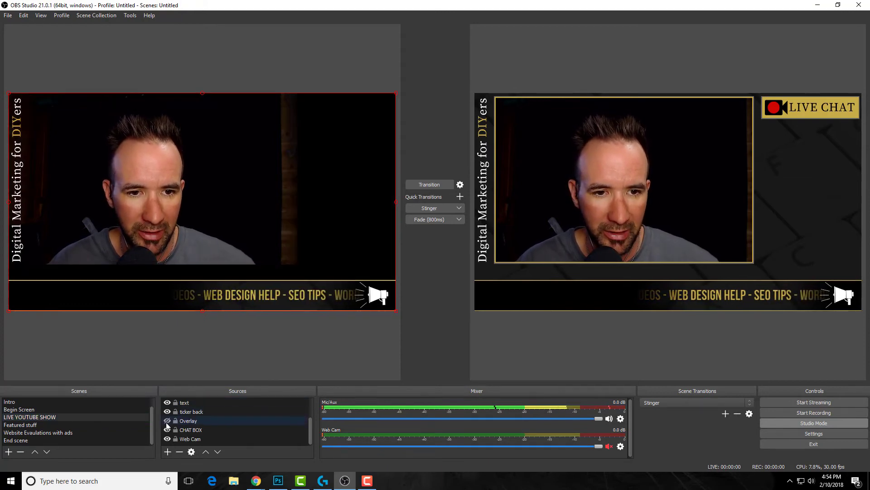
click(167, 422)
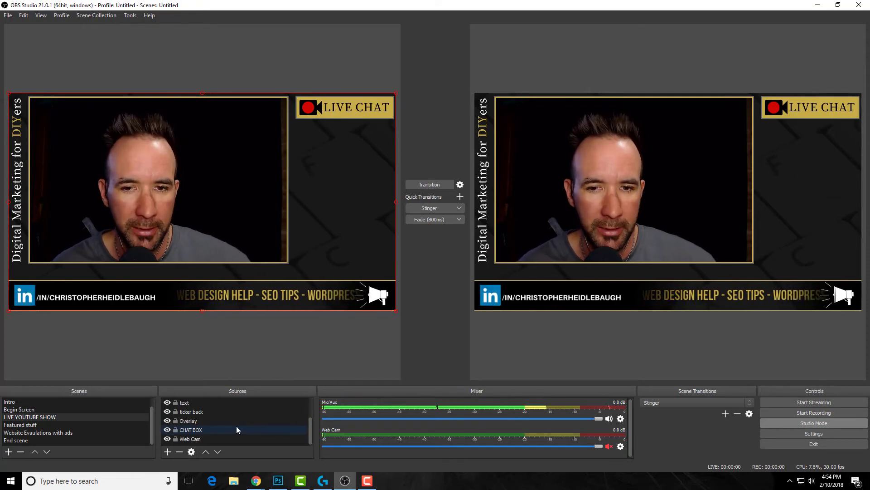
- Preview Begin Screen, then double-click LIVE YOUTUBE SHOW, Featured stuff, and Website Evaluations with ads to send each live
scroll(231, 426, up, 1)
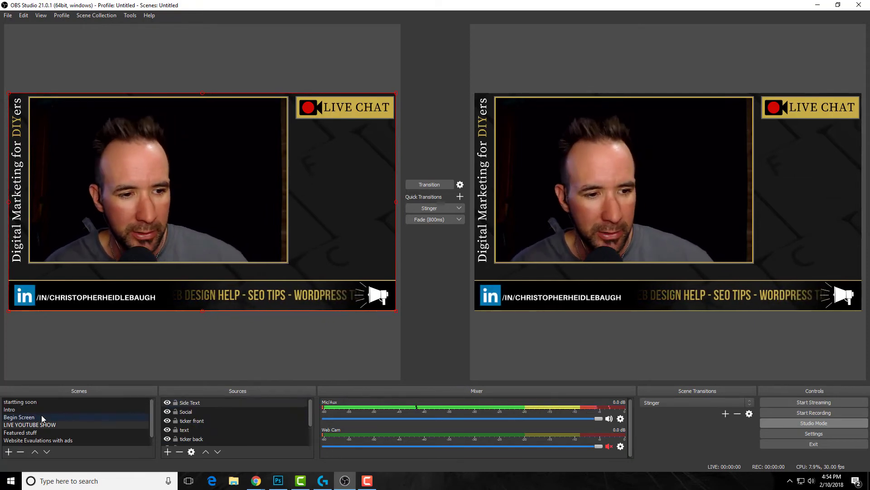
click(32, 417)
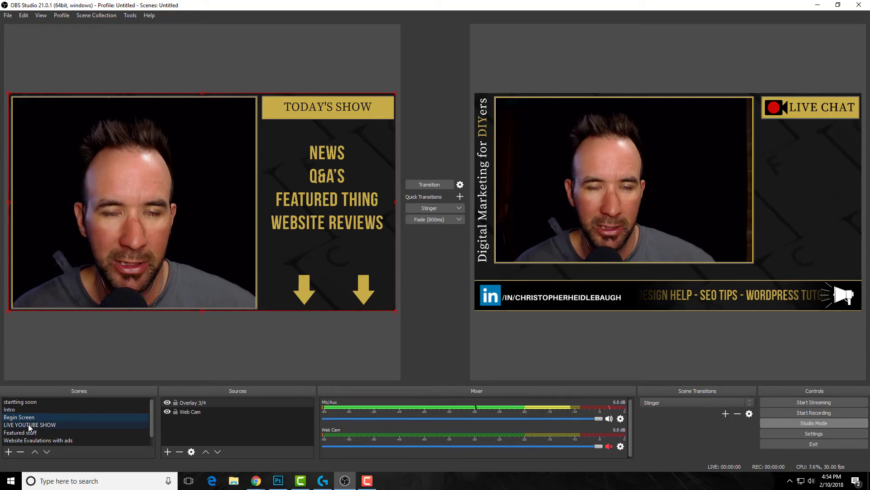
double_click(28, 426)
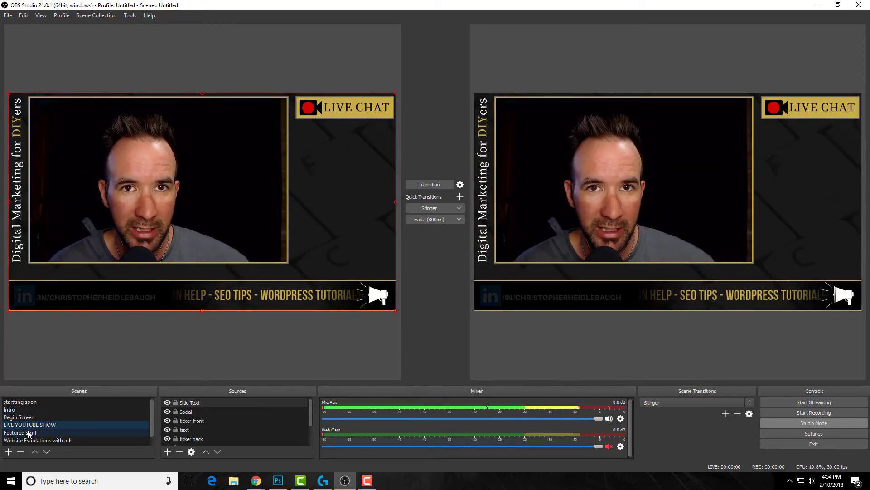
double_click(28, 433)
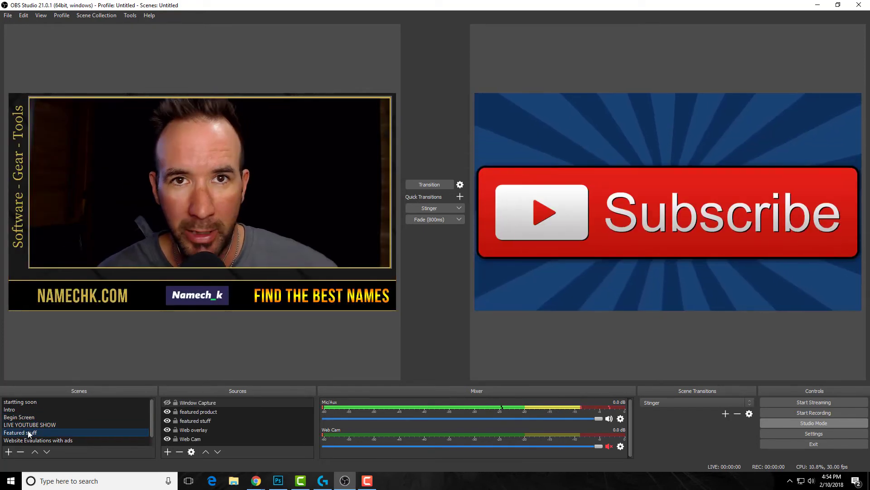
scroll(69, 412, down, 1)
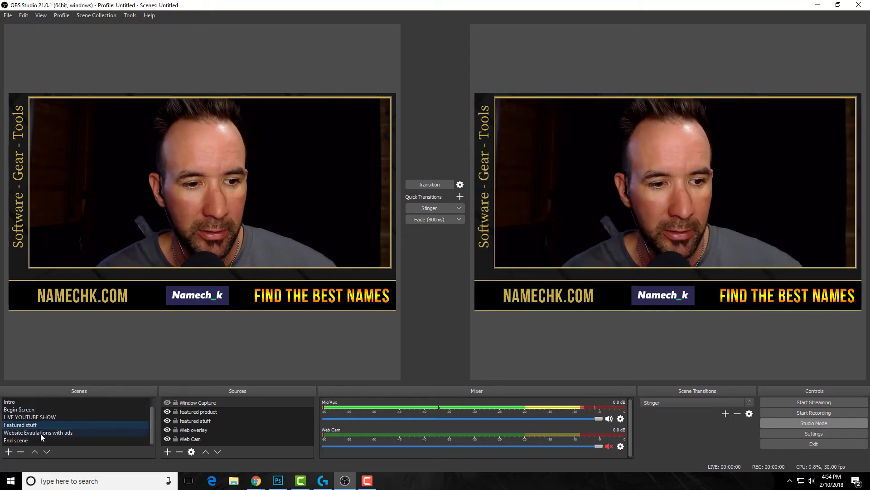
double_click(39, 432)
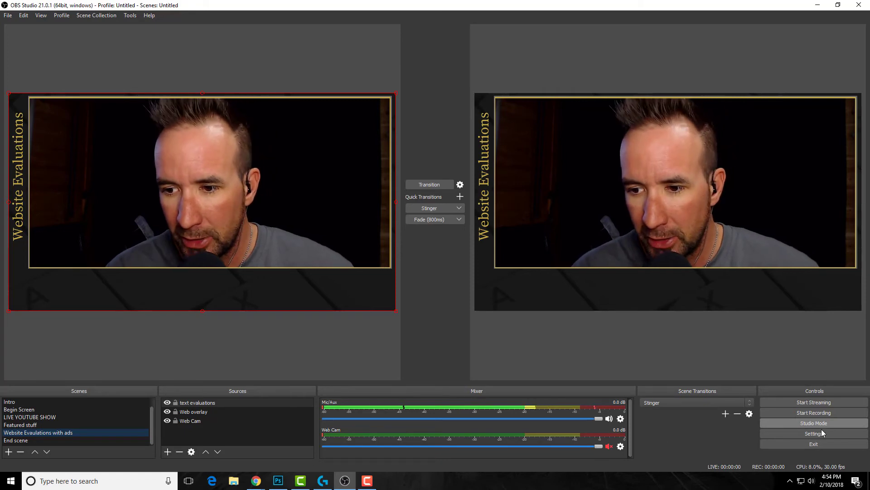
click(813, 434)
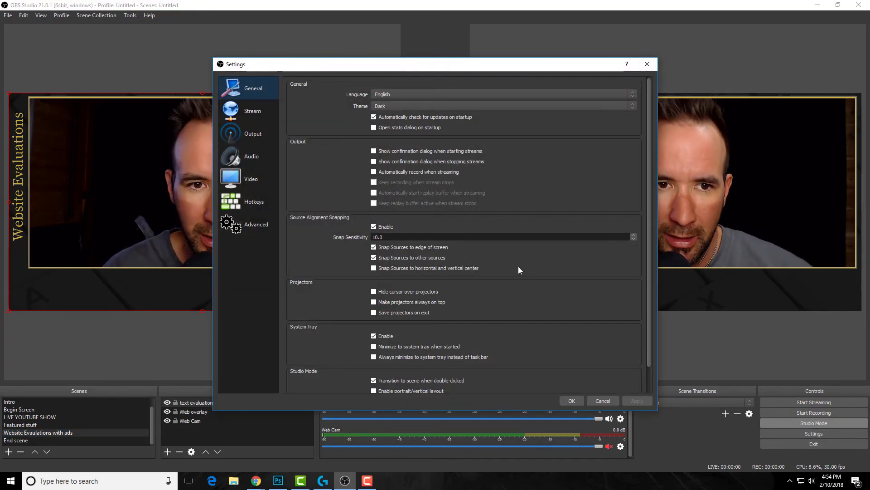
scroll(476, 249, down, 1)
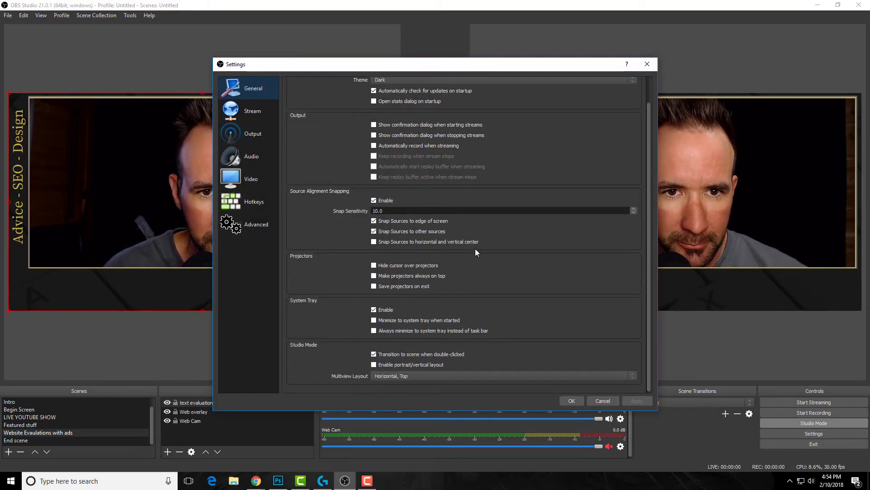
scroll(501, 298, up, 1)
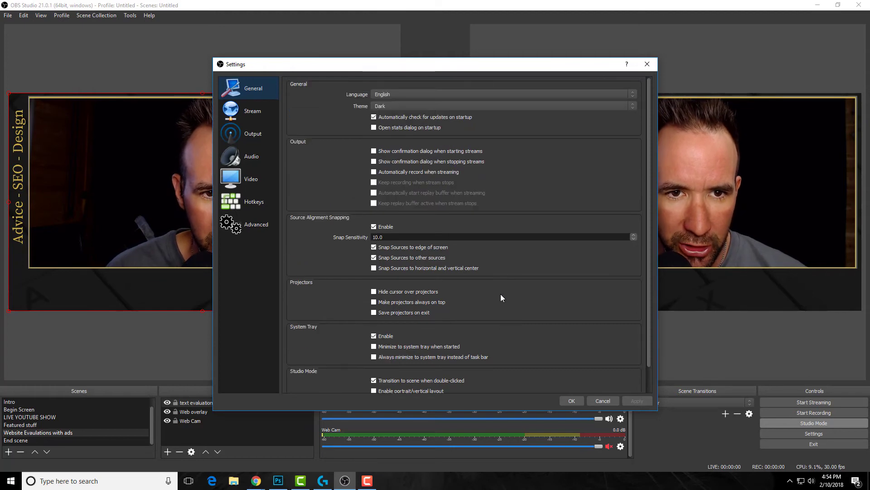
click(254, 112)
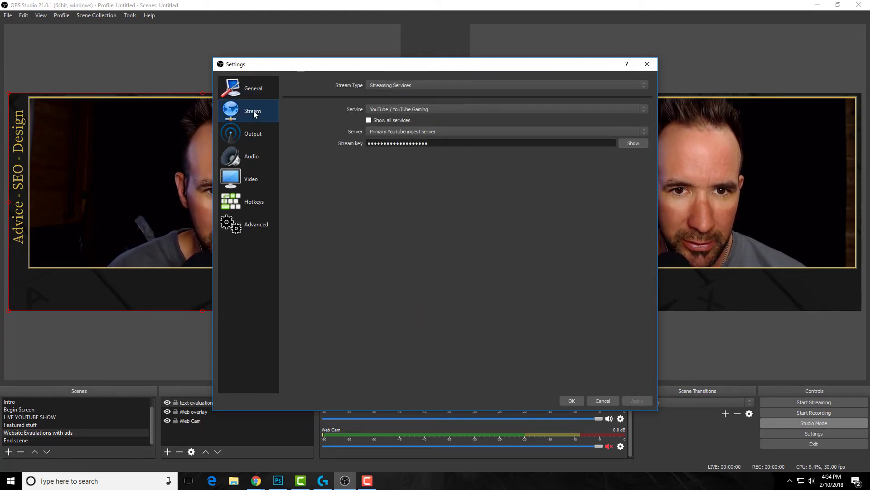
click(253, 133)
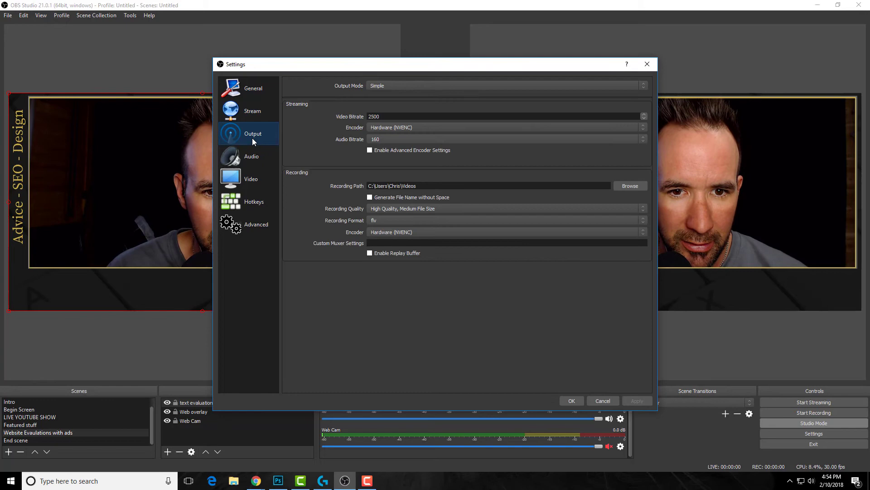
click(256, 181)
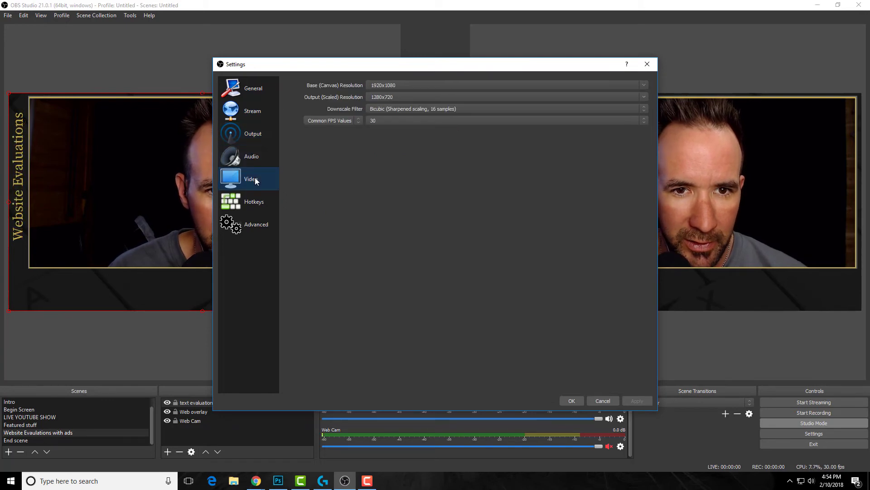
click(253, 201)
click(251, 226)
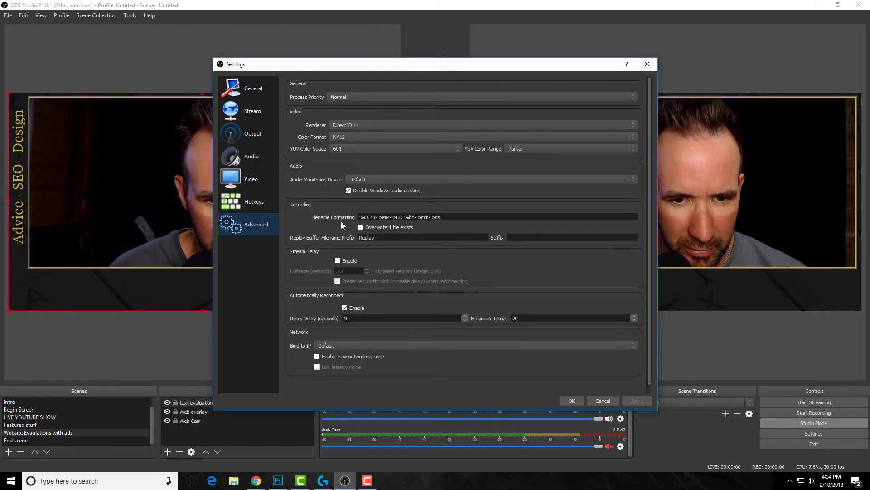
click(253, 89)
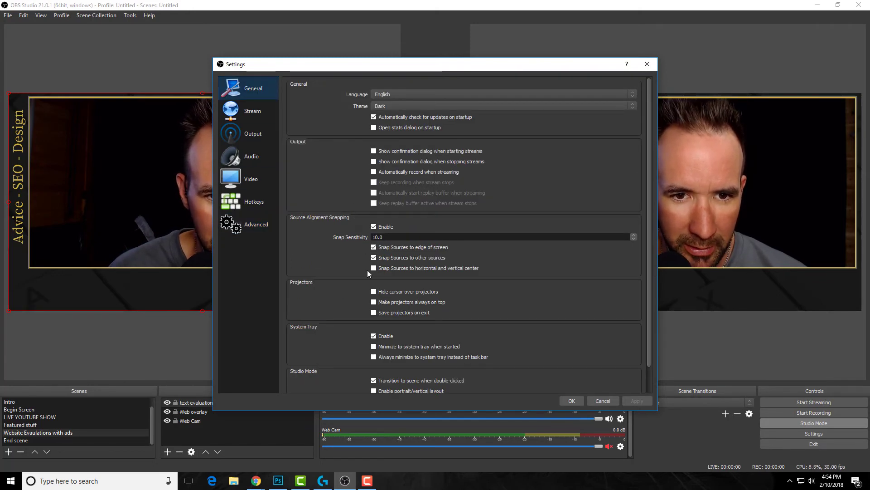
scroll(349, 288, down, 1)
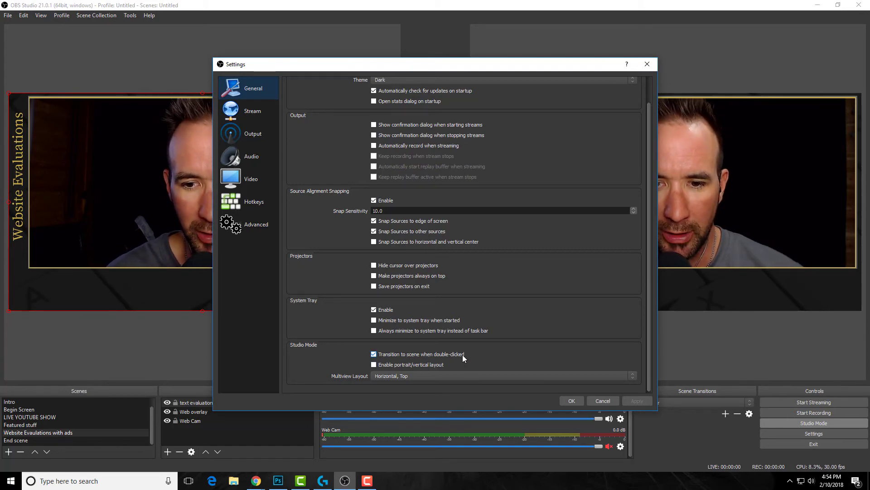
- Save and close Settings, then send Begin Screen live with the stinger
click(572, 401)
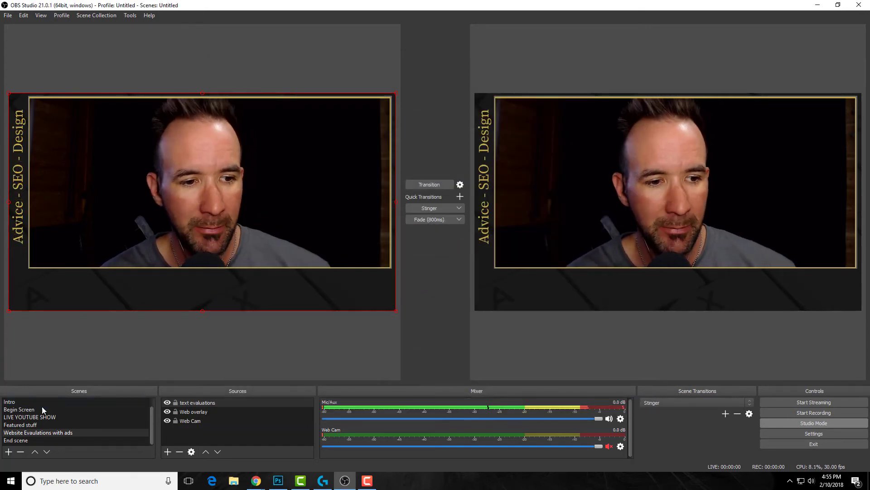
scroll(38, 413, up, 1)
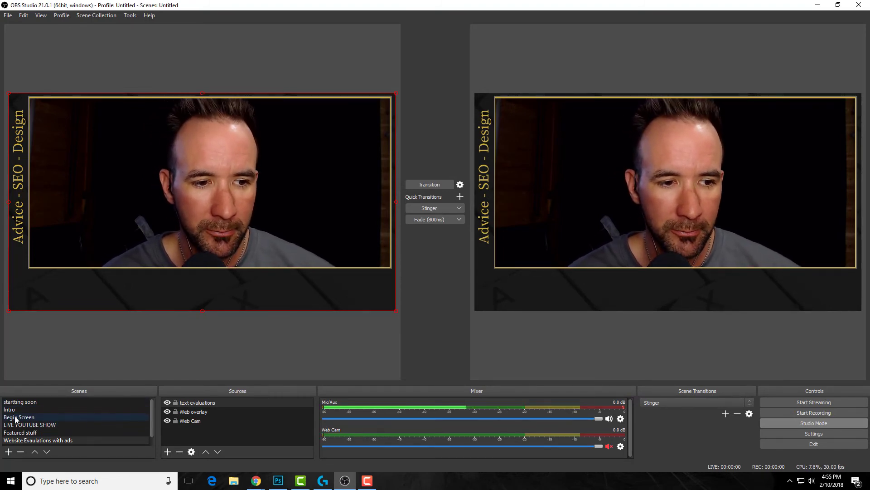
click(22, 418)
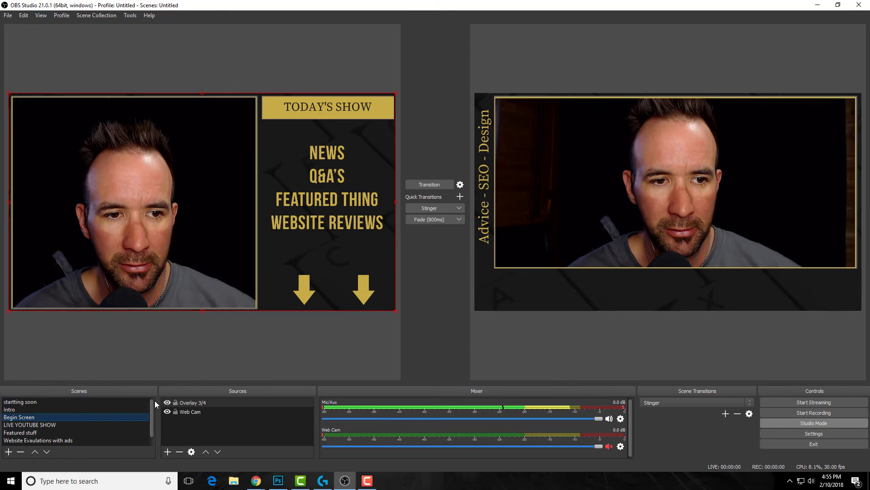
double_click(29, 418)
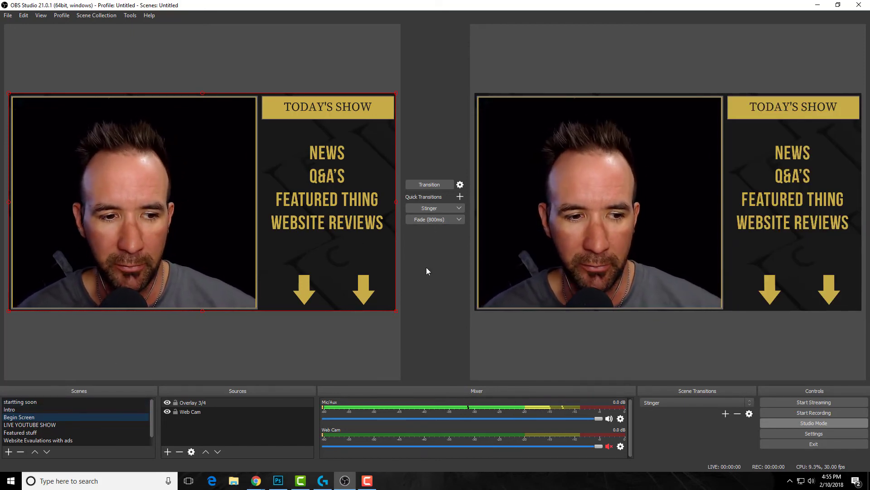
- Take LIVE YOUTUBE SHOW, Featured stuff, then LIVE YOUTUBE SHOW again live via stinger
click(40, 425)
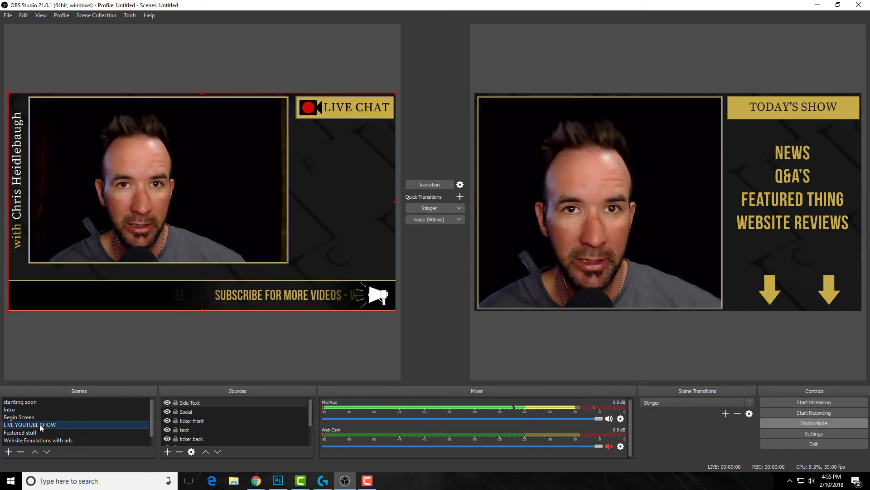
double_click(40, 423)
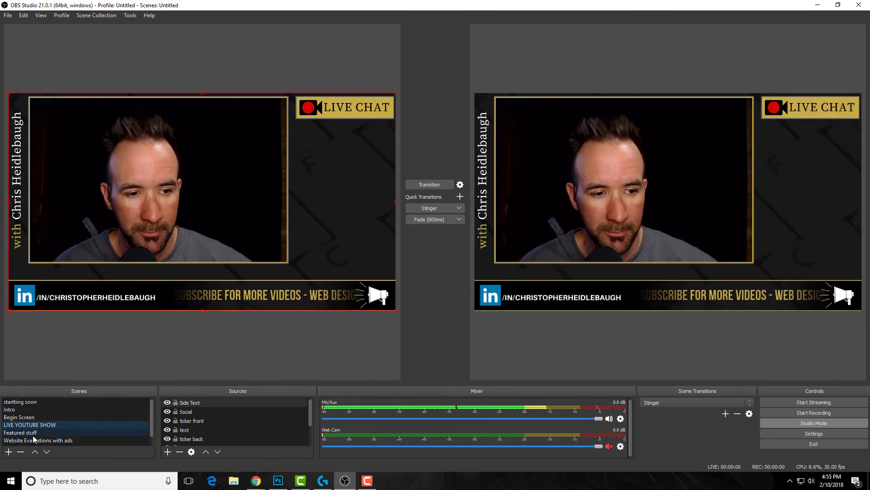
double_click(30, 434)
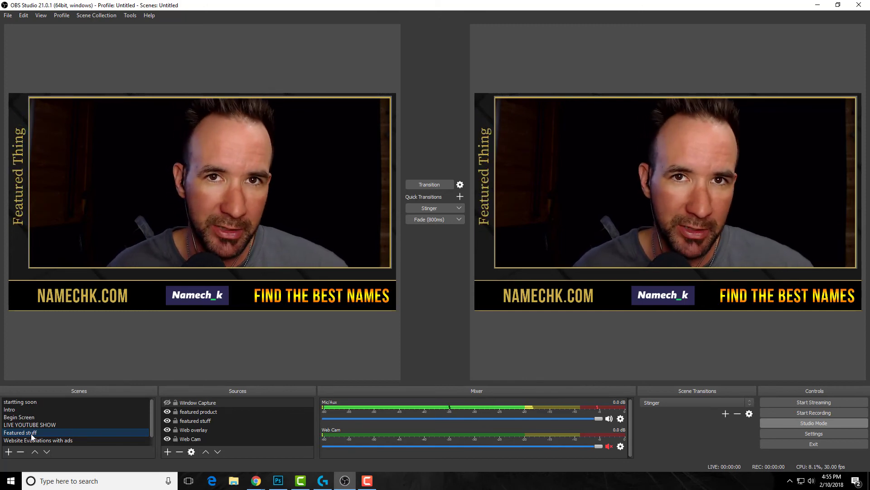
scroll(31, 433, down, 1)
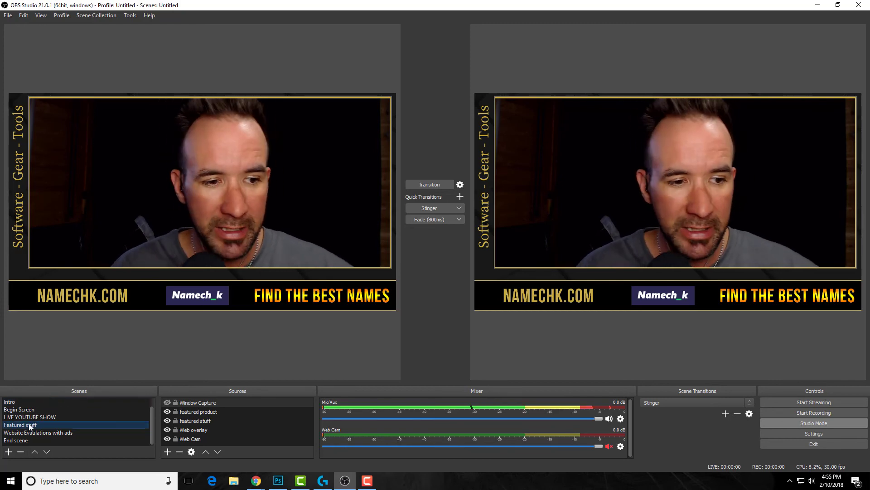
double_click(32, 417)
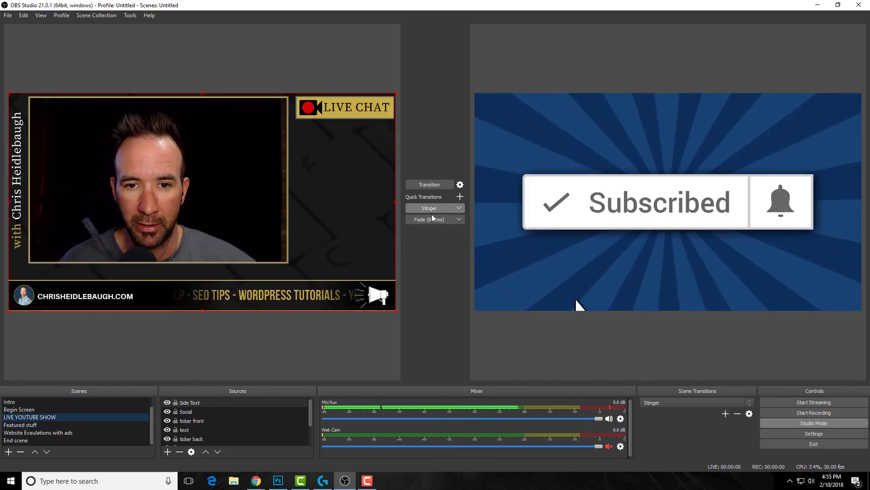
- Set the scene transition to Fade with an 800 ms duration
click(430, 219)
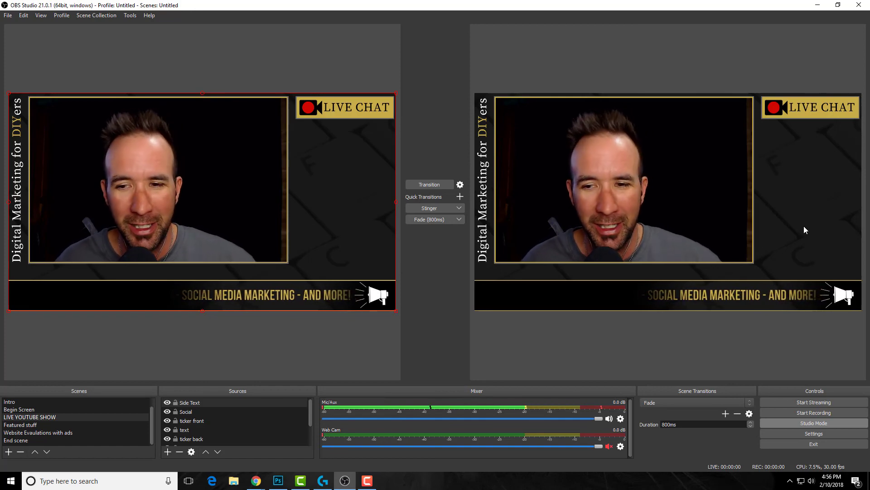
- Switch Studio Mode off, leaving one canvas showing LIVE YOUTUBE SHOW
click(822, 424)
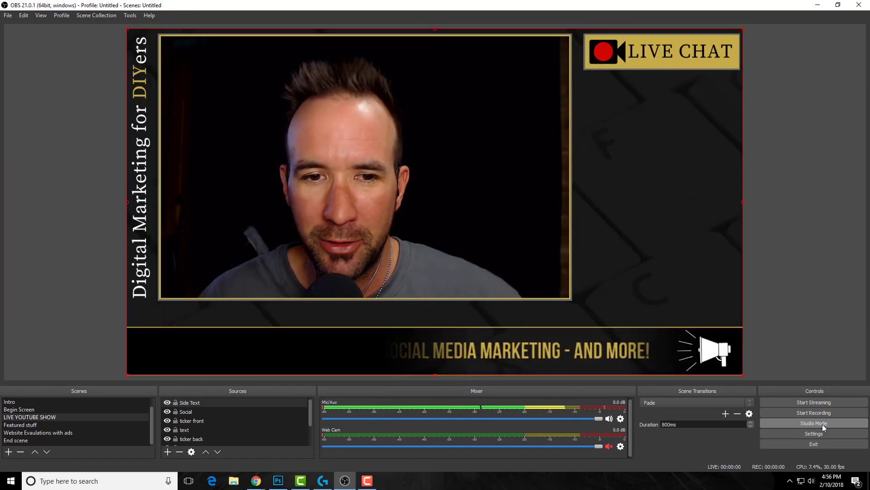